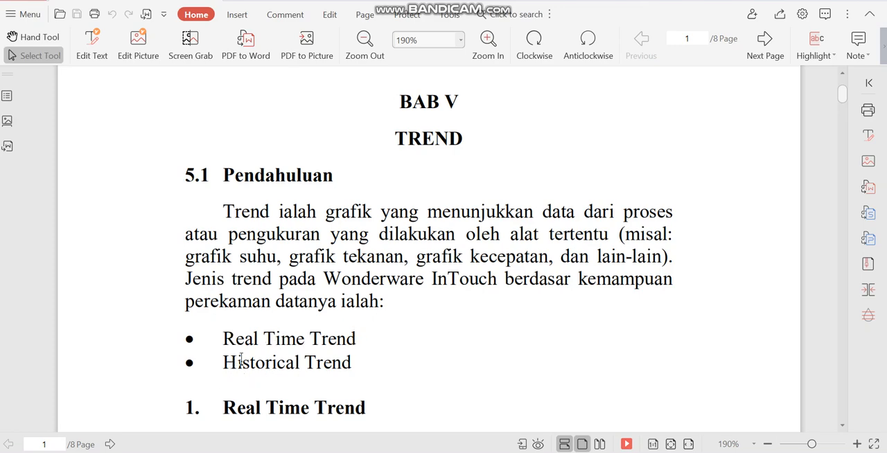
- Read the introduction of chapter BAB V TREND, covering the Real Time Trend and Historical Trend descriptions
{"action": "scroll", "coordinate": [386, 346], "scroll_direction": "down", "scroll_amount": 3}
{"action": "scroll", "coordinate": [386, 340], "scroll_direction": "down", "scroll_amount": 1}
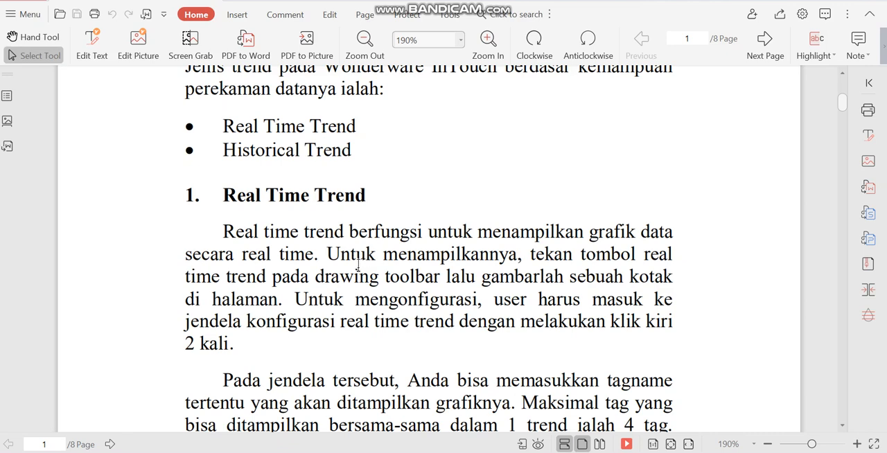
{"action": "scroll", "coordinate": [364, 267], "scroll_direction": "down", "scroll_amount": 10}
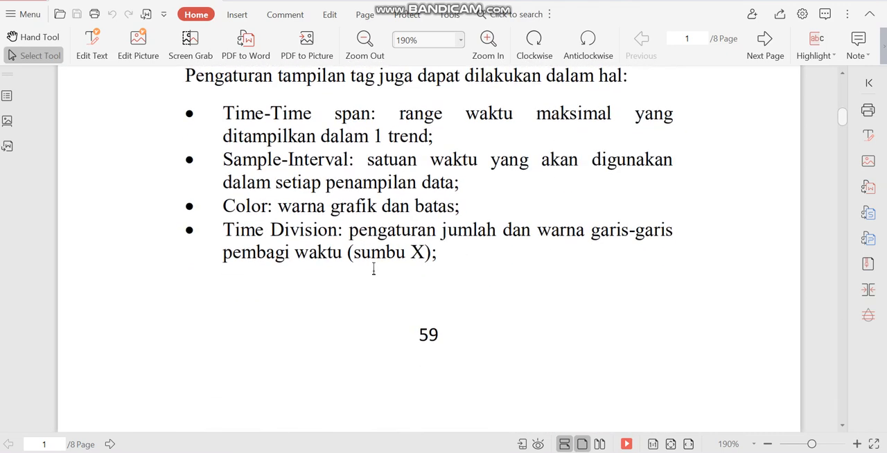
{"action": "scroll", "coordinate": [375, 278], "scroll_direction": "down", "scroll_amount": 10}
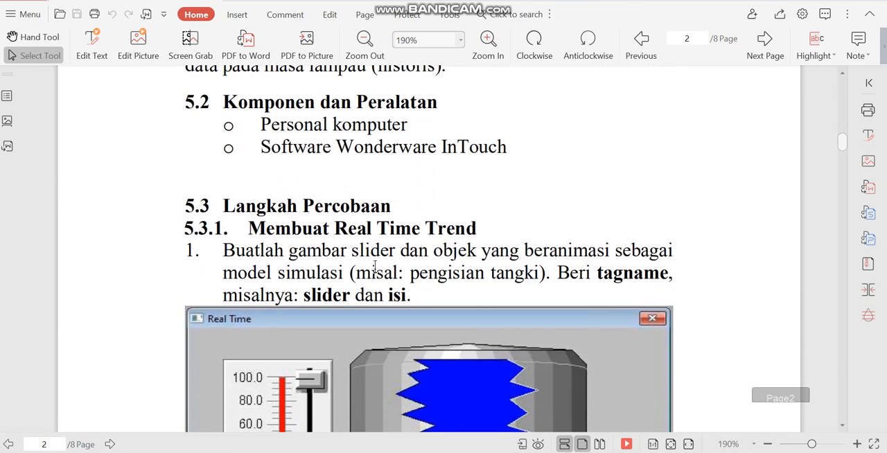
{"action": "scroll", "coordinate": [322, 177], "scroll_direction": "up", "scroll_amount": 5}
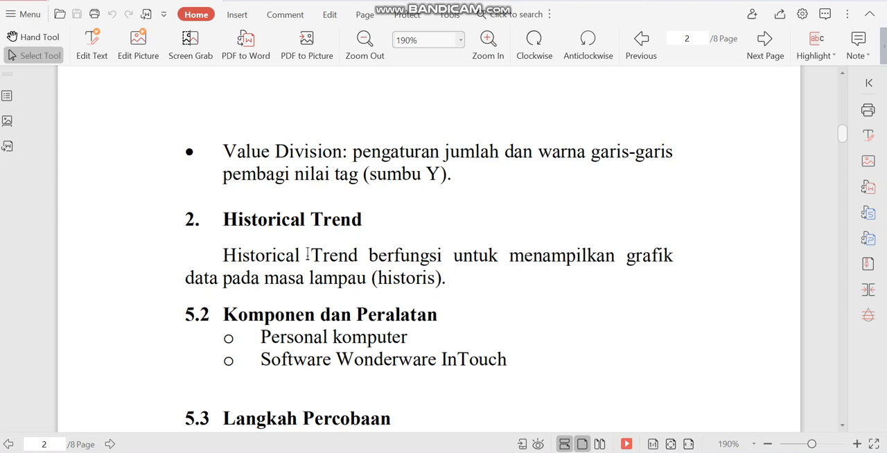
- Review section 5.3.1 on making a Real Time Trend, from the slider and tank drawing to the trend configuration figure
{"action": "scroll", "coordinate": [450, 273], "scroll_direction": "down", "scroll_amount": 5}
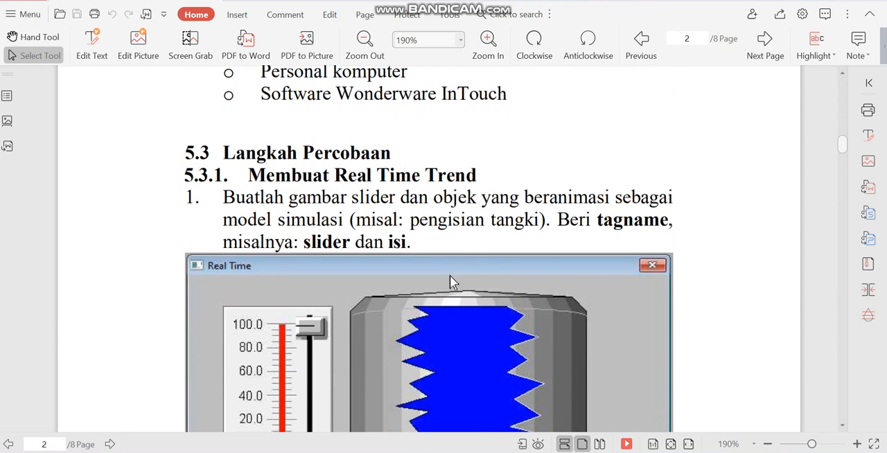
{"action": "scroll", "coordinate": [537, 271], "scroll_direction": "down", "scroll_amount": 2}
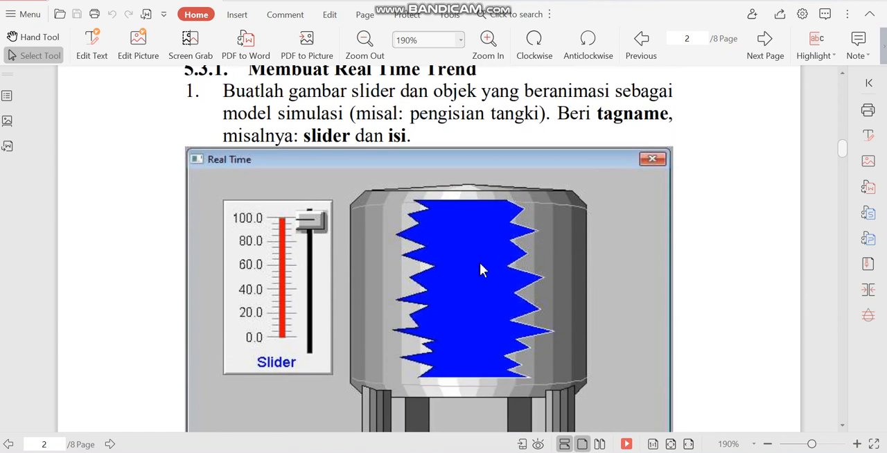
{"action": "scroll", "coordinate": [546, 243], "scroll_direction": "down", "scroll_amount": 1}
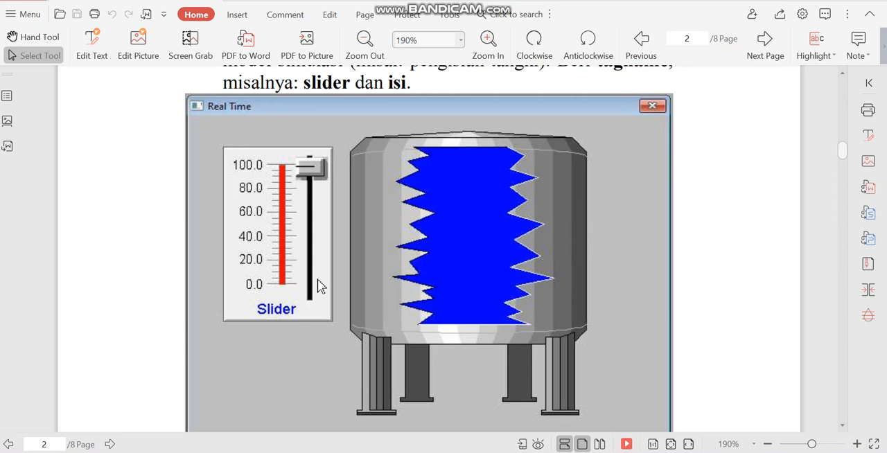
{"action": "scroll", "coordinate": [307, 262], "scroll_direction": "down", "scroll_amount": 8}
{"action": "scroll", "coordinate": [318, 252], "scroll_direction": "down", "scroll_amount": 8}
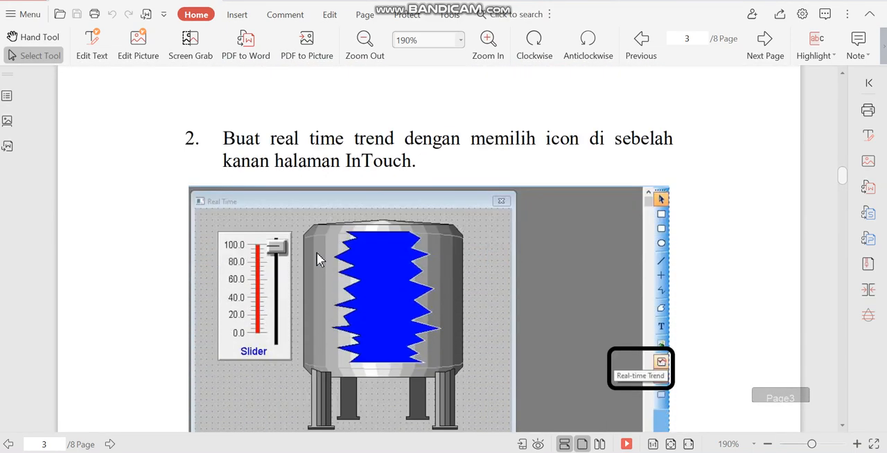
{"action": "scroll", "coordinate": [319, 247], "scroll_direction": "up", "scroll_amount": 3}
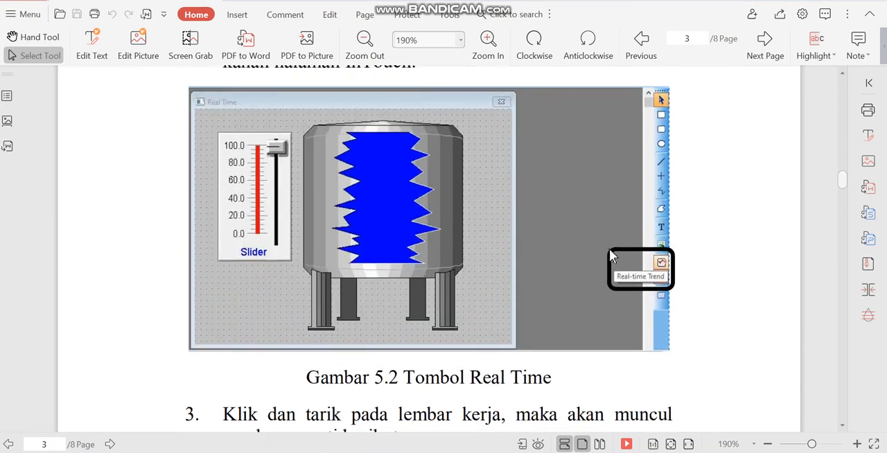
{"action": "scroll", "coordinate": [658, 280], "scroll_direction": "down", "scroll_amount": 7}
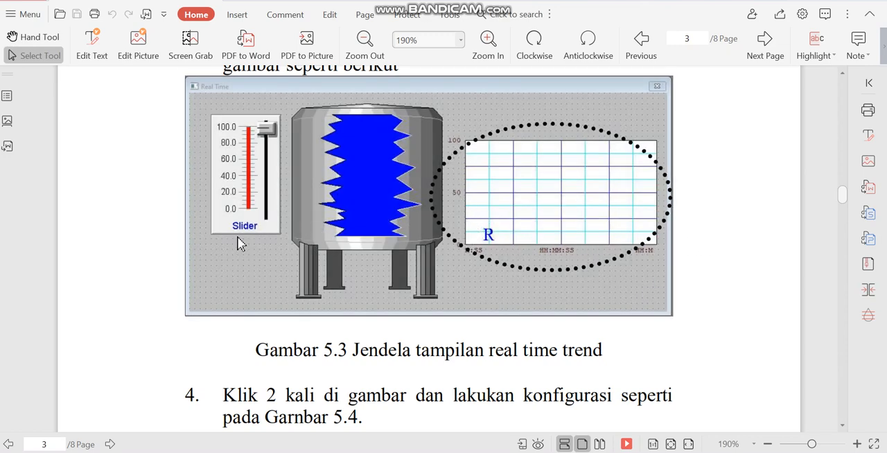
{"action": "scroll", "coordinate": [422, 222], "scroll_direction": "down", "scroll_amount": 5}
{"action": "scroll", "coordinate": [428, 233], "scroll_direction": "down", "scroll_amount": 7}
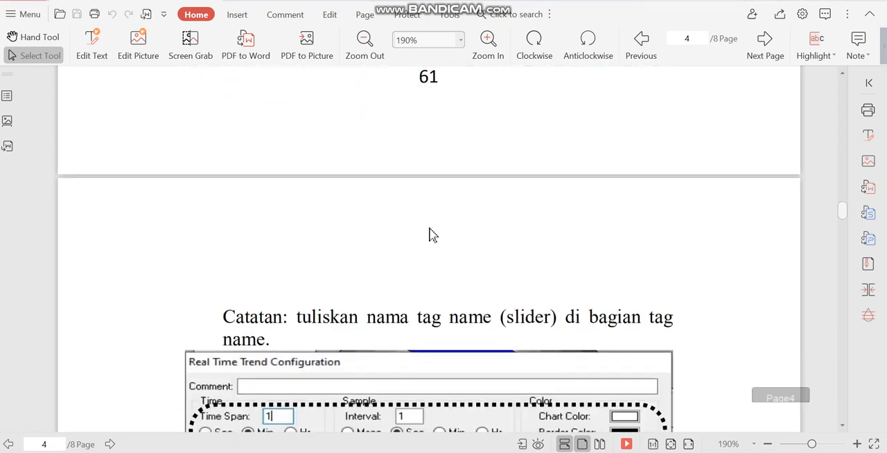
{"action": "scroll", "coordinate": [428, 233], "scroll_direction": "up", "scroll_amount": 2}
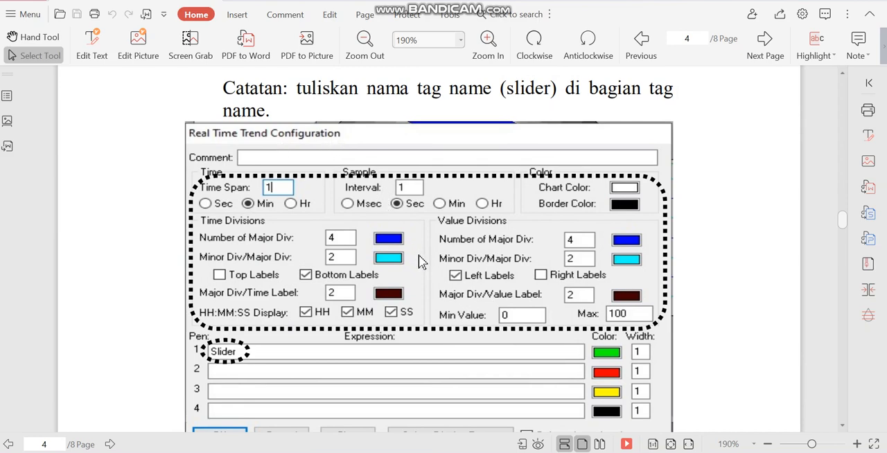
{"action": "scroll", "coordinate": [262, 364], "scroll_direction": "down", "scroll_amount": 12}
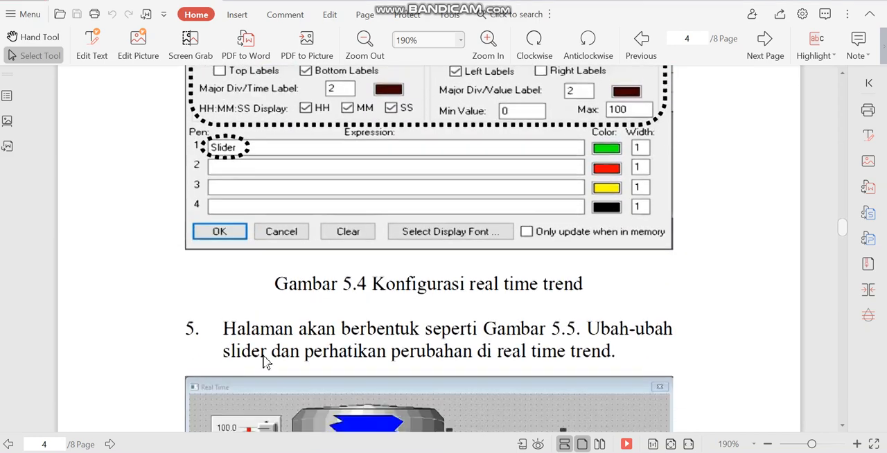
- Review section 5.3.2 on making a Historical Trend, including the tag logging, trend configuration, historical logging and runtime setup figures
{"action": "scroll", "coordinate": [299, 343], "scroll_direction": "down", "scroll_amount": 4}
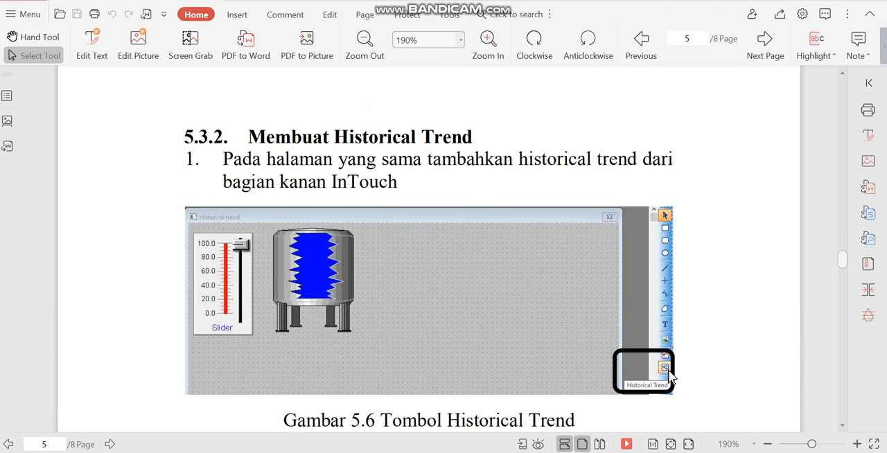
{"action": "scroll", "coordinate": [669, 376], "scroll_direction": "down", "scroll_amount": 5}
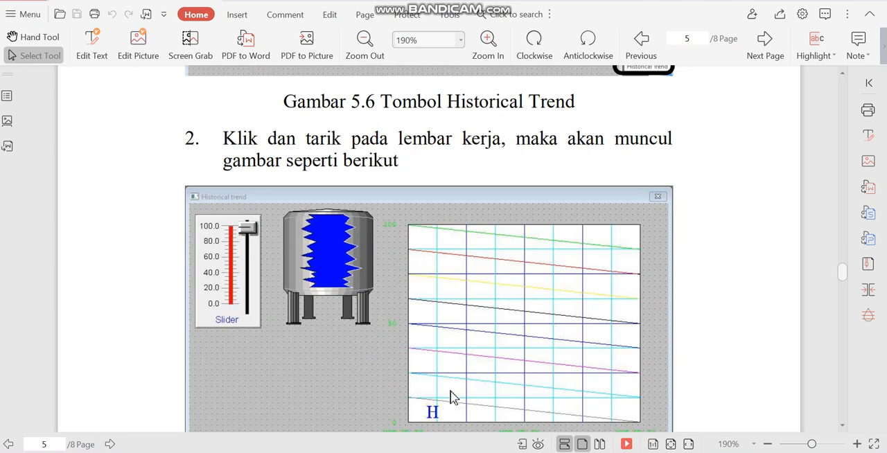
{"action": "scroll", "coordinate": [601, 309], "scroll_direction": "down", "scroll_amount": 6}
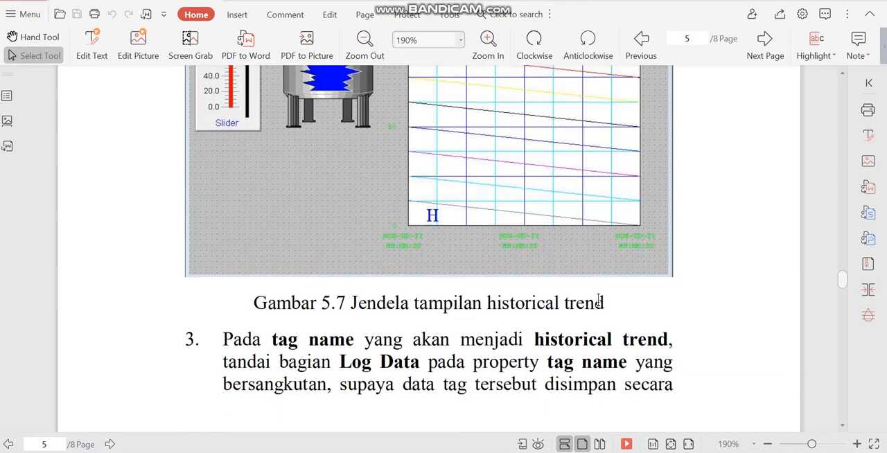
{"action": "scroll", "coordinate": [600, 309], "scroll_direction": "down", "scroll_amount": 7}
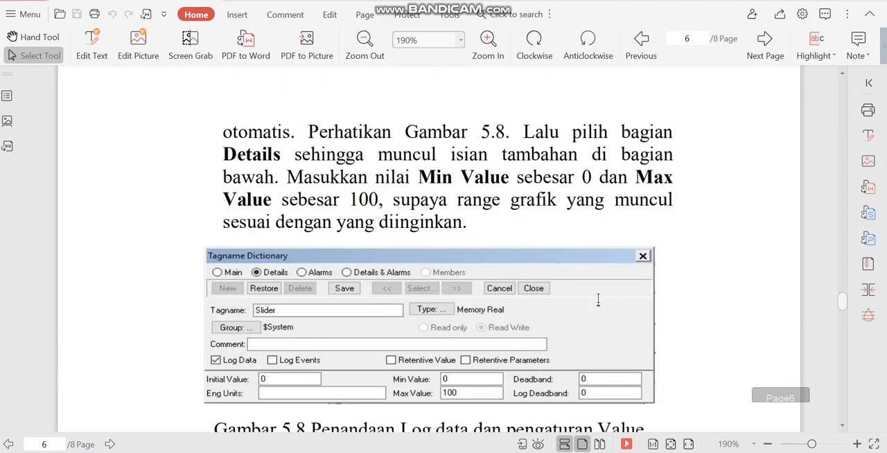
{"action": "scroll", "coordinate": [600, 309], "scroll_direction": "down", "scroll_amount": 5}
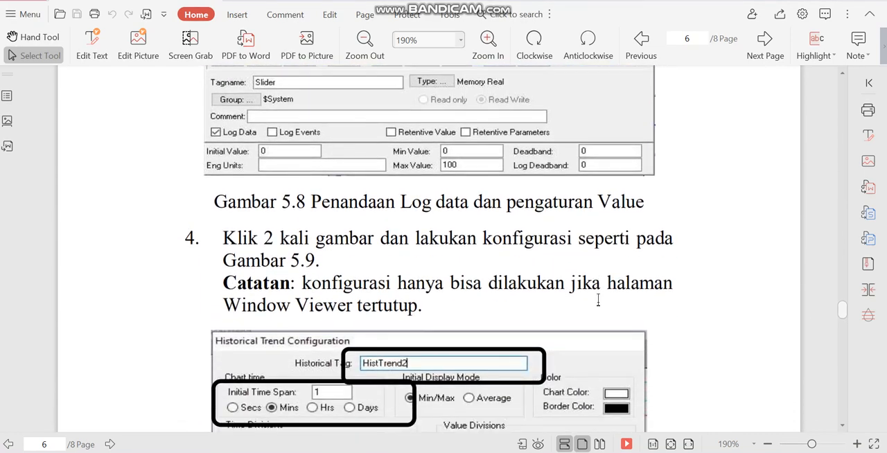
{"action": "scroll", "coordinate": [600, 309], "scroll_direction": "down", "scroll_amount": 2}
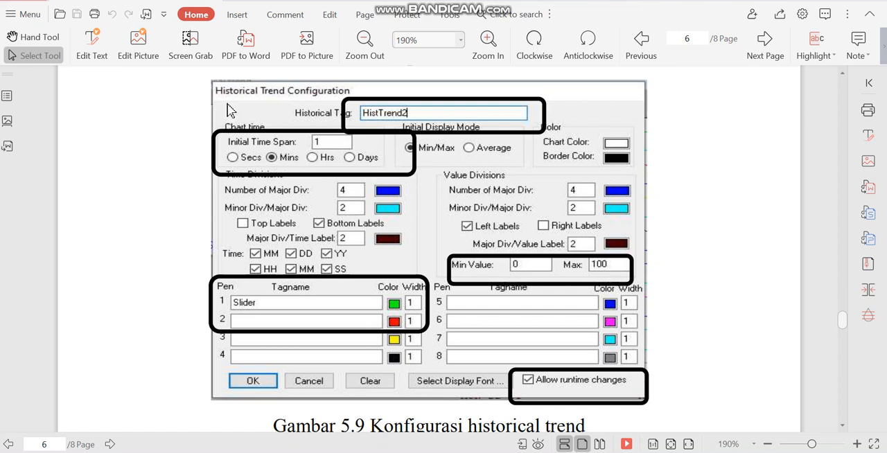
{"action": "scroll", "coordinate": [537, 213], "scroll_direction": "down", "scroll_amount": 3}
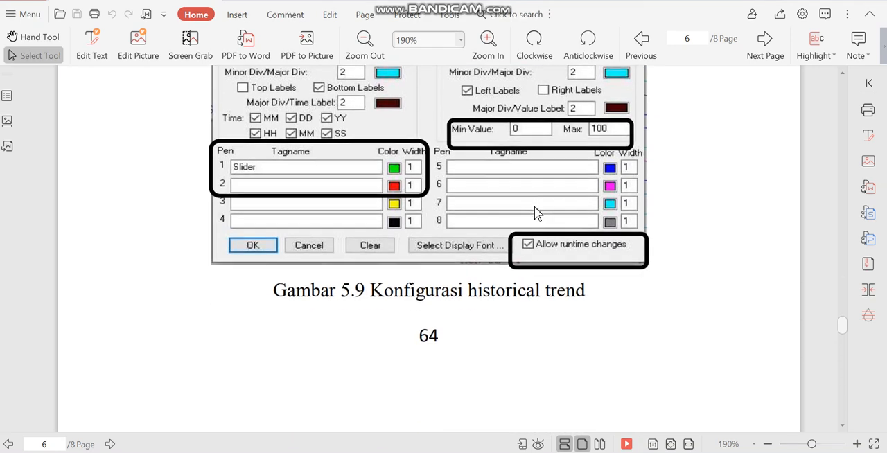
{"action": "scroll", "coordinate": [537, 213], "scroll_direction": "down", "scroll_amount": 10}
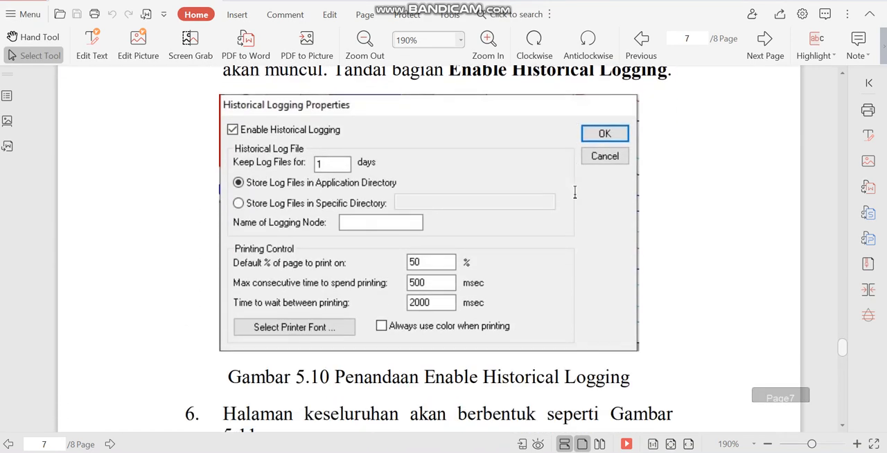
{"action": "scroll", "coordinate": [575, 192], "scroll_direction": "down", "scroll_amount": 9}
{"action": "scroll", "coordinate": [579, 201], "scroll_direction": "up", "scroll_amount": 1}
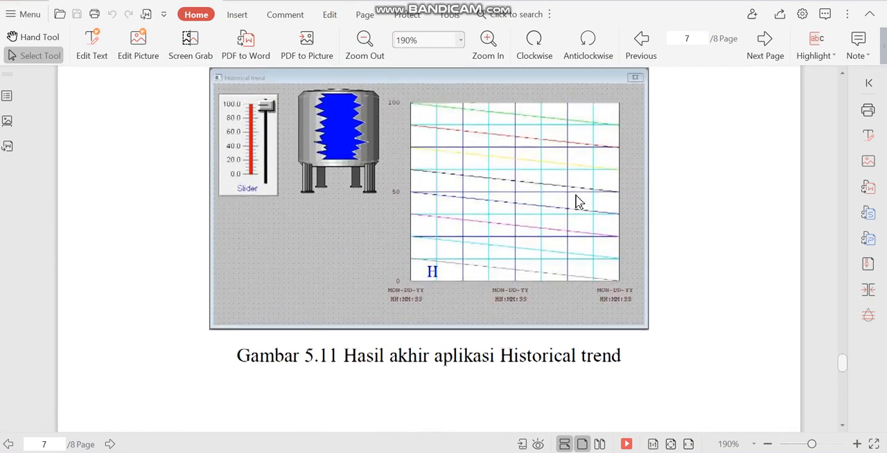
{"action": "scroll", "coordinate": [579, 201], "scroll_direction": "up", "scroll_amount": 2}
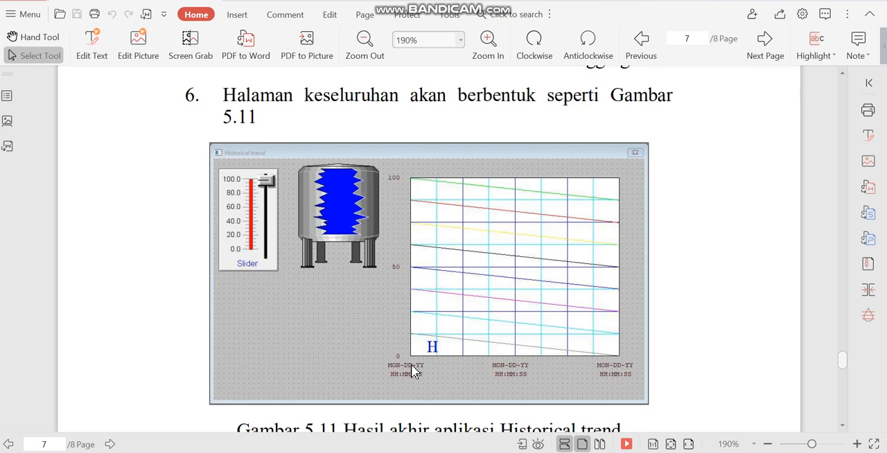
{"action": "scroll", "coordinate": [412, 372], "scroll_direction": "down", "scroll_amount": 5}
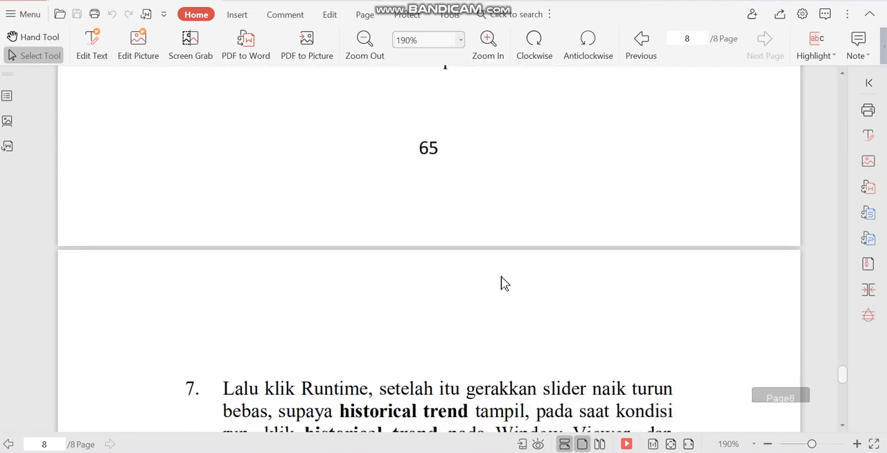
{"action": "scroll", "coordinate": [504, 283], "scroll_direction": "down", "scroll_amount": 5}
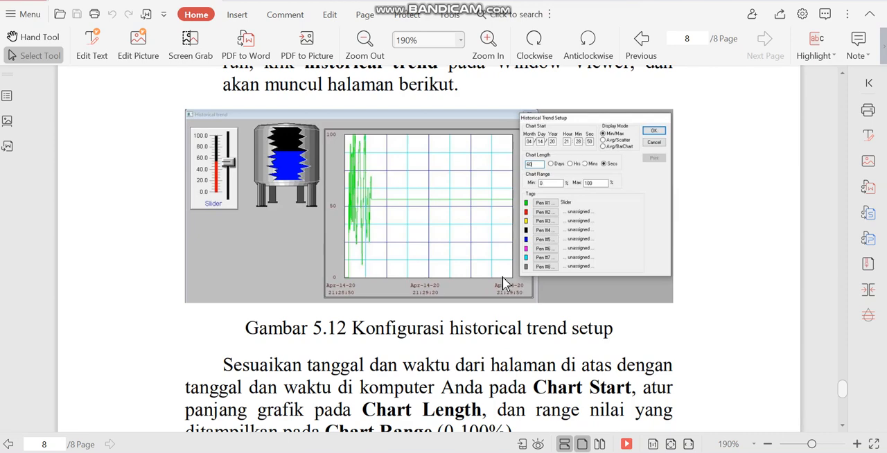
- Read the assignments in section 5.4 Tugas and examine the example historical trend with two sliders
{"action": "scroll", "coordinate": [503, 283], "scroll_direction": "down", "scroll_amount": 5}
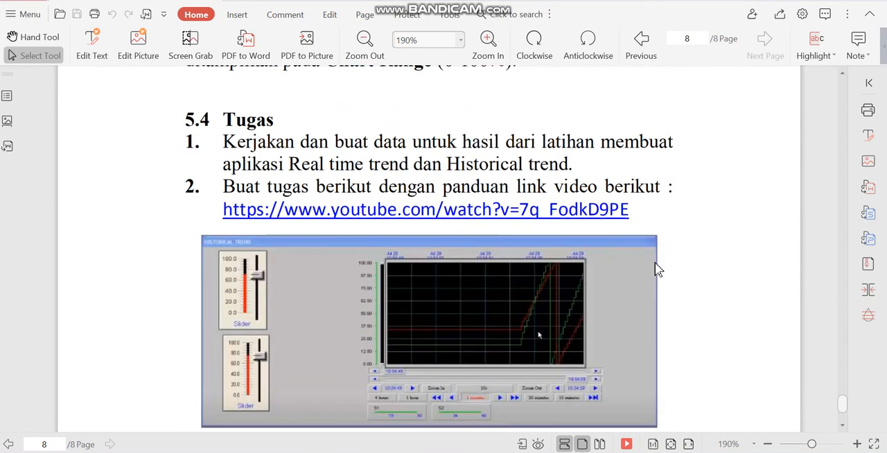
{"action": "scroll", "coordinate": [655, 269], "scroll_direction": "down", "scroll_amount": 2}
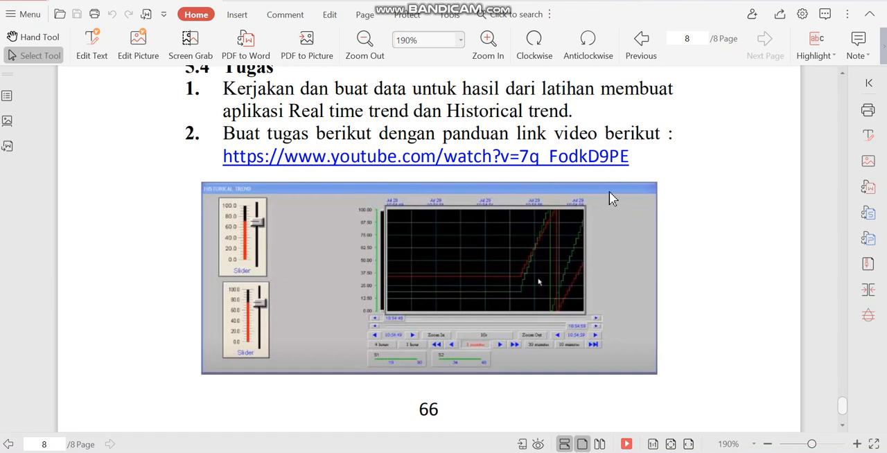
{"action": "scroll", "coordinate": [611, 192], "scroll_direction": "down", "scroll_amount": 1}
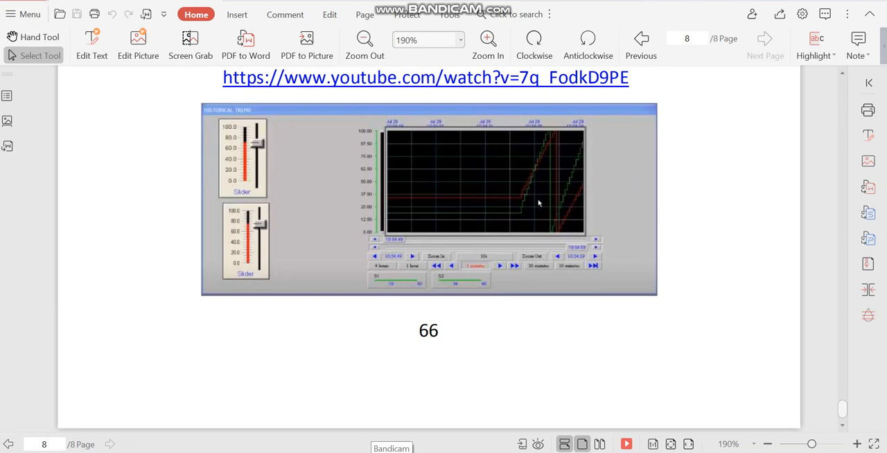
- Switch to Wonderware InTouch, inspect the While Showing window script of the TUGAS 5 window, and close the script editor
{"action": "left_click", "coordinate": [415, 452]}
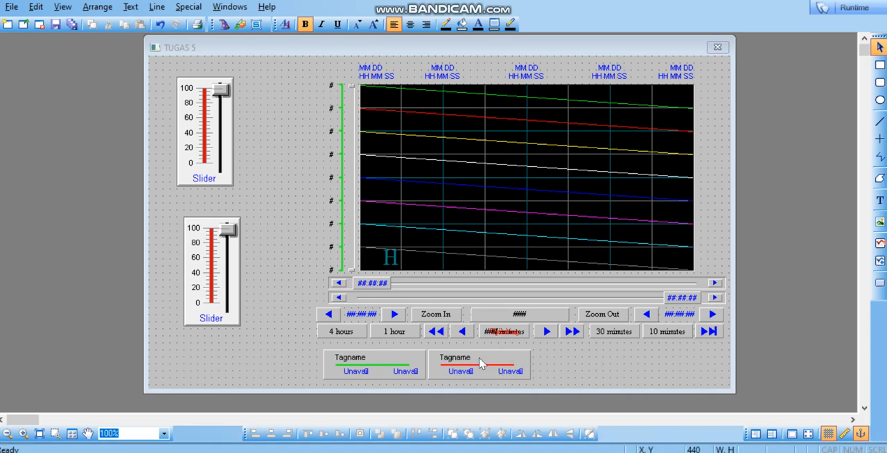
{"action": "right_click", "coordinate": [263, 148]}
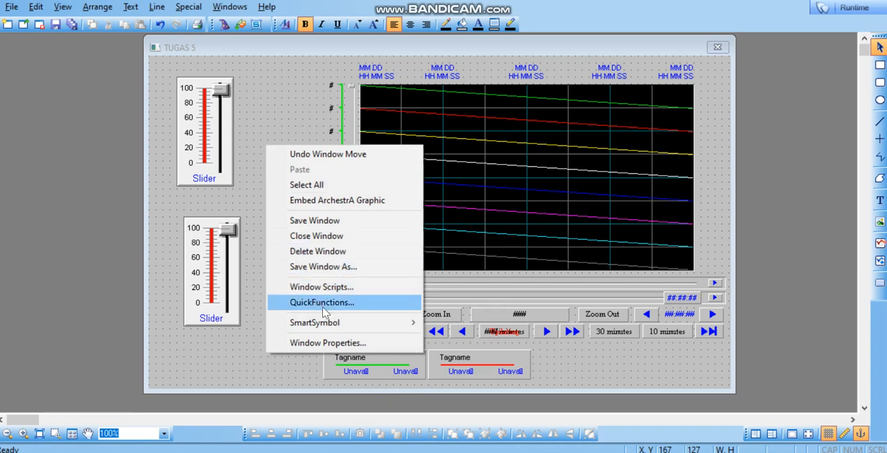
{"action": "left_click", "coordinate": [313, 285]}
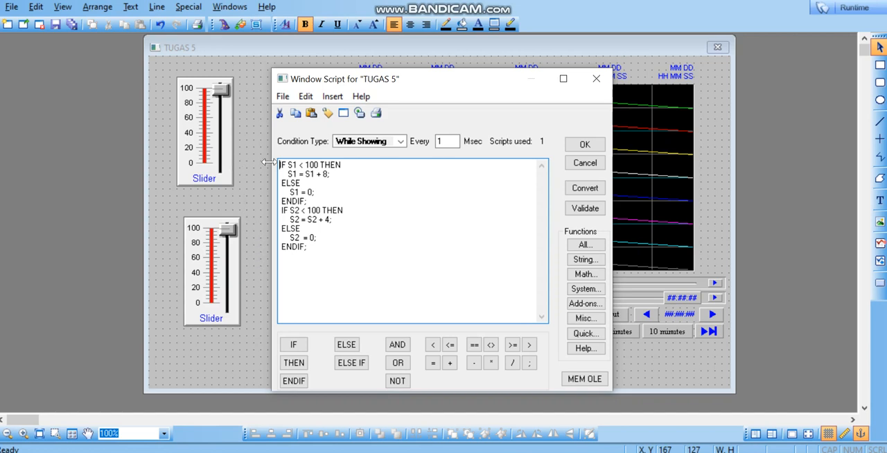
{"action": "left_click", "coordinate": [596, 79]}
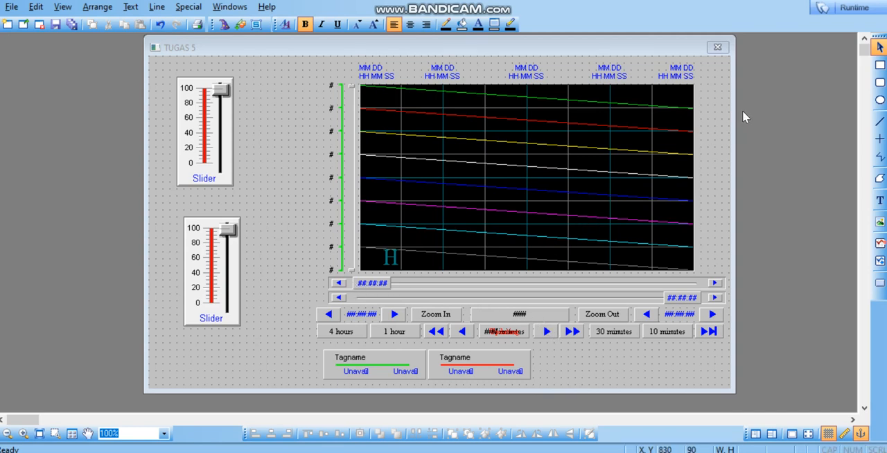
- Run the TUGAS 5 window in Runtime and move the historical trend's upper time slider slightly forward along the chart
{"action": "left_click", "coordinate": [857, 10]}
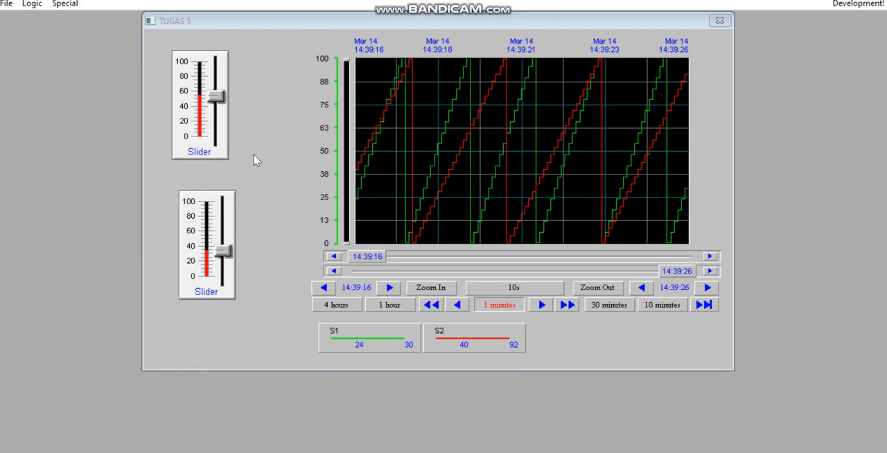
{"action": "left_click", "coordinate": [369, 184]}
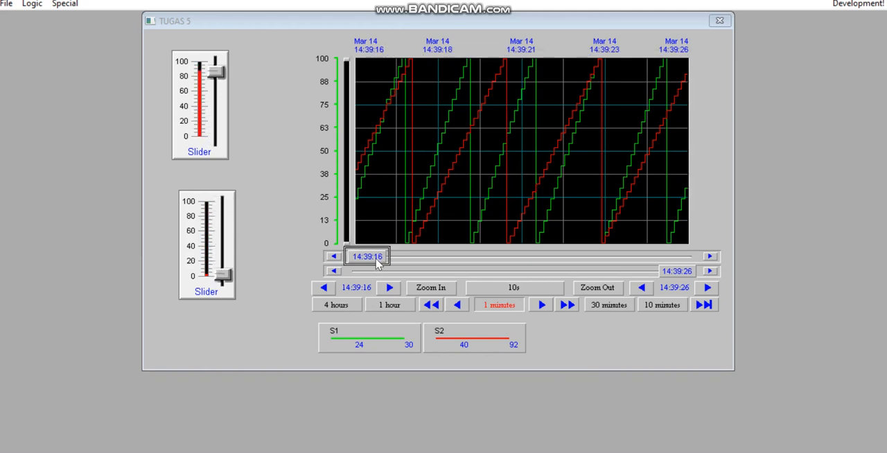
{"action": "left_click_drag", "start_coordinate": [376, 259], "coordinate": [357, 254]}
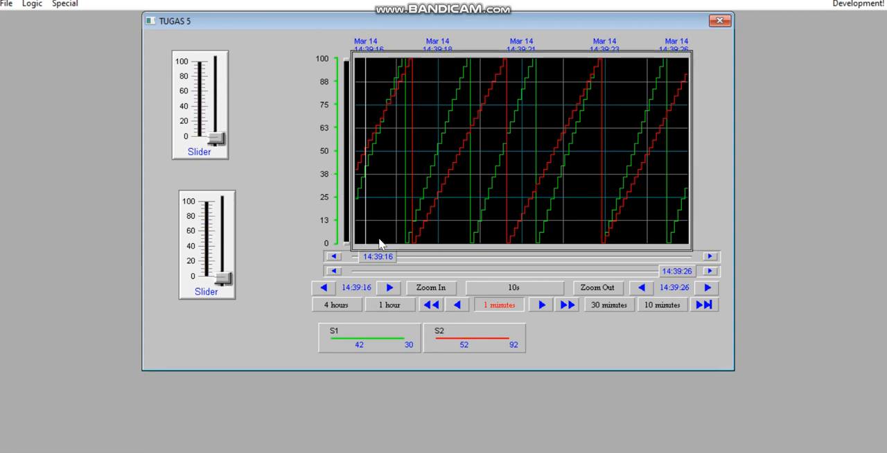
- Switch the historical trend's value scale to S2 and shift the upper time slider back and forth around 14:39:16
{"action": "left_click", "coordinate": [449, 340]}
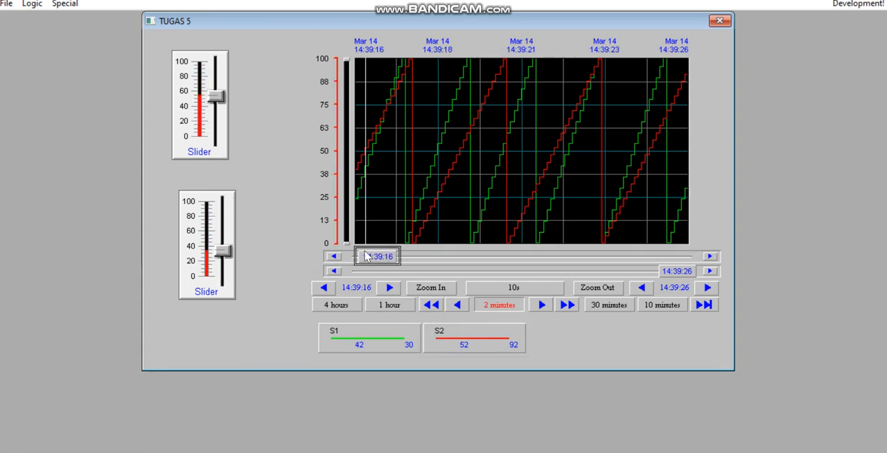
{"action": "left_click_drag", "start_coordinate": [377, 255], "coordinate": [355, 252]}
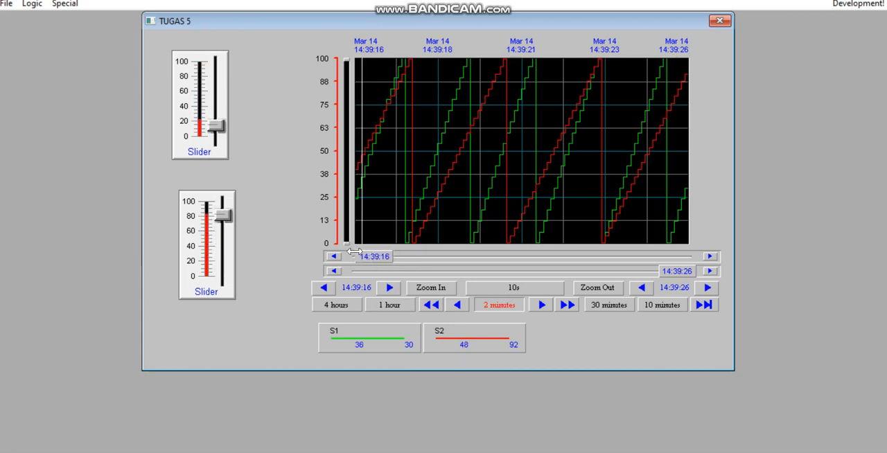
{"action": "left_click_drag", "start_coordinate": [354, 251], "coordinate": [358, 251]}
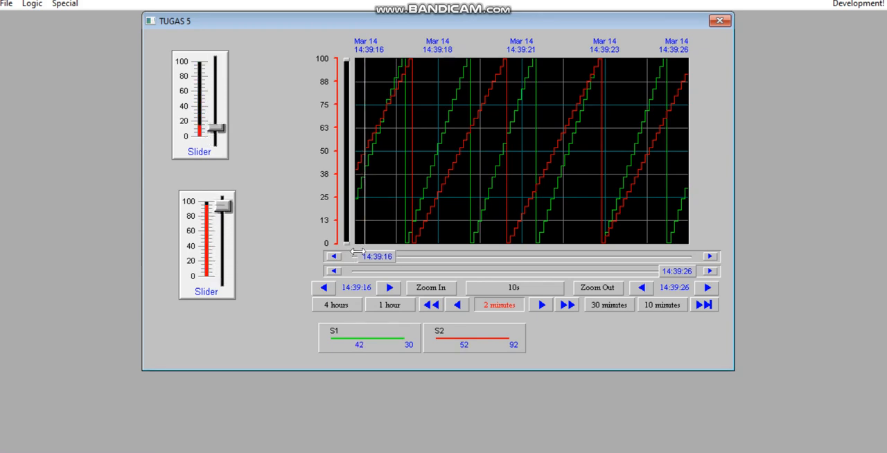
{"action": "left_click_drag", "start_coordinate": [358, 251], "coordinate": [359, 251]}
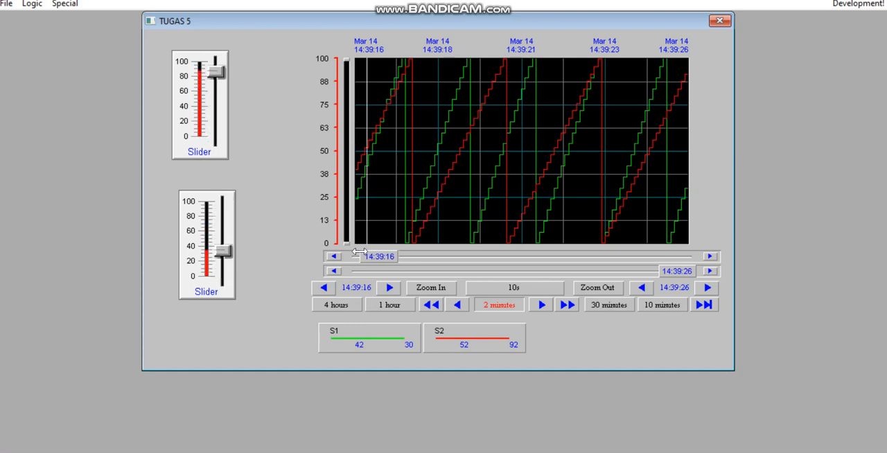
{"action": "left_click_drag", "start_coordinate": [358, 251], "coordinate": [355, 252]}
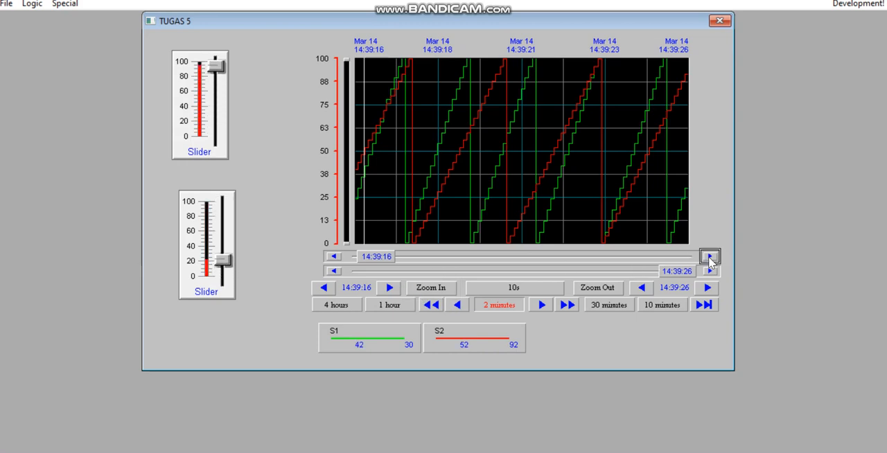
- Set the upper time slider to 14:39:19 and the lower one to 14:39:23, and zoom in on that range
{"action": "left_click_drag", "start_coordinate": [351, 256], "coordinate": [471, 256]}
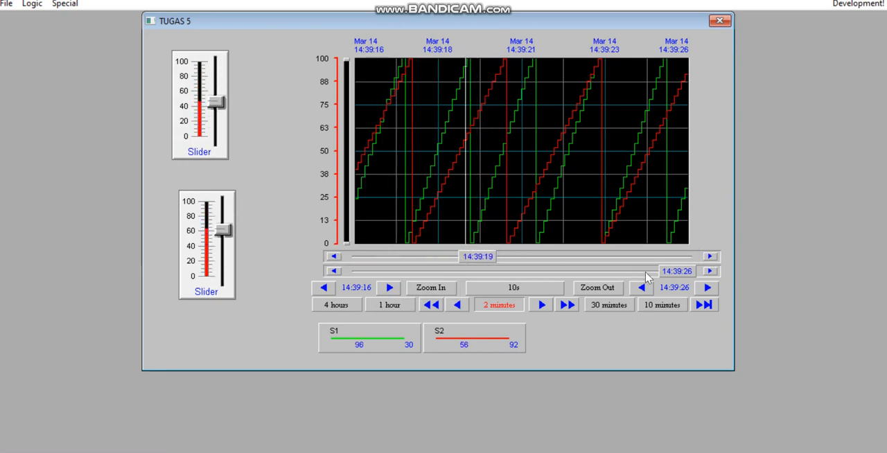
{"action": "left_click_drag", "start_coordinate": [672, 272], "coordinate": [592, 278]}
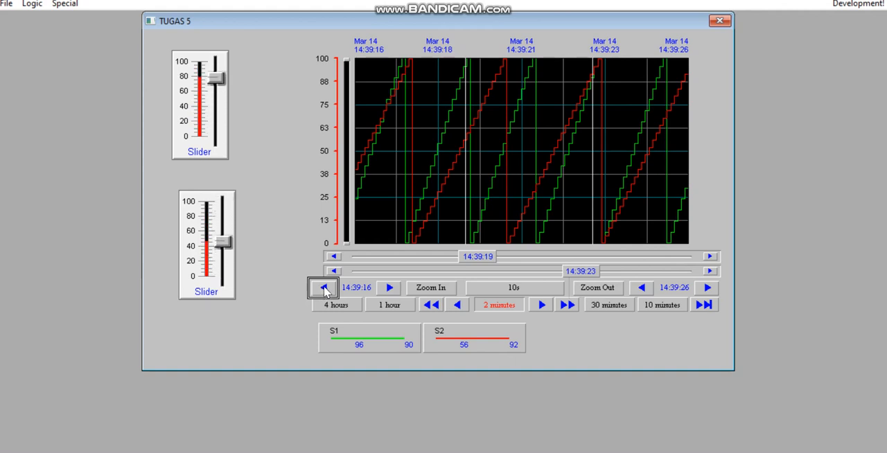
{"action": "left_click", "coordinate": [438, 291]}
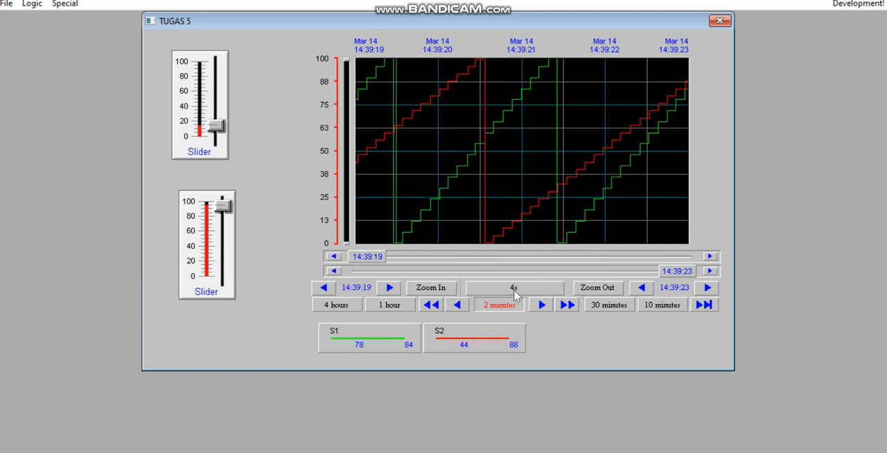
- Zoom out the historical trend three times to a 32-second time span
{"action": "left_click", "coordinate": [598, 291]}
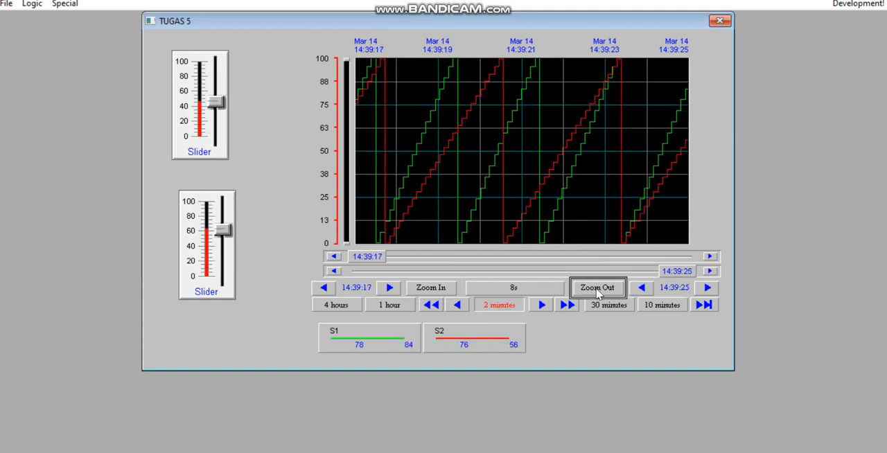
{"action": "left_click", "coordinate": [598, 291]}
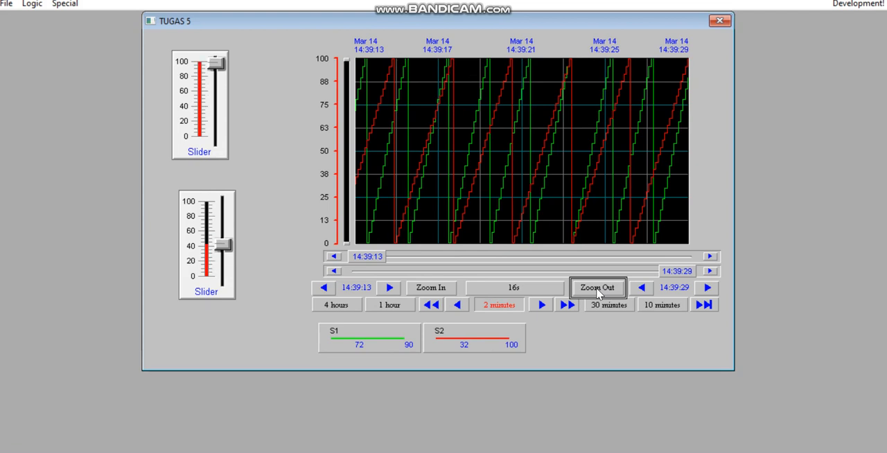
{"action": "left_click", "coordinate": [597, 291]}
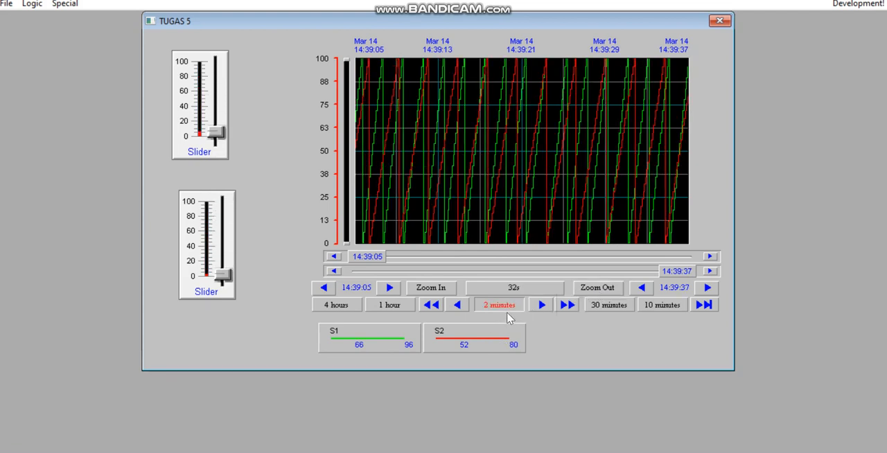
- Dismiss the µTorrent download notification covering the Runtime window
{"action": "left_click", "coordinate": [456, 305]}
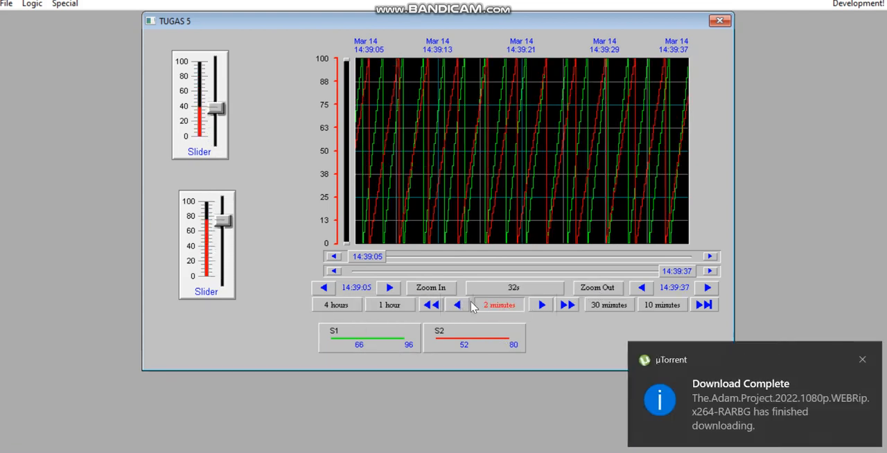
{"action": "left_click", "coordinate": [858, 360]}
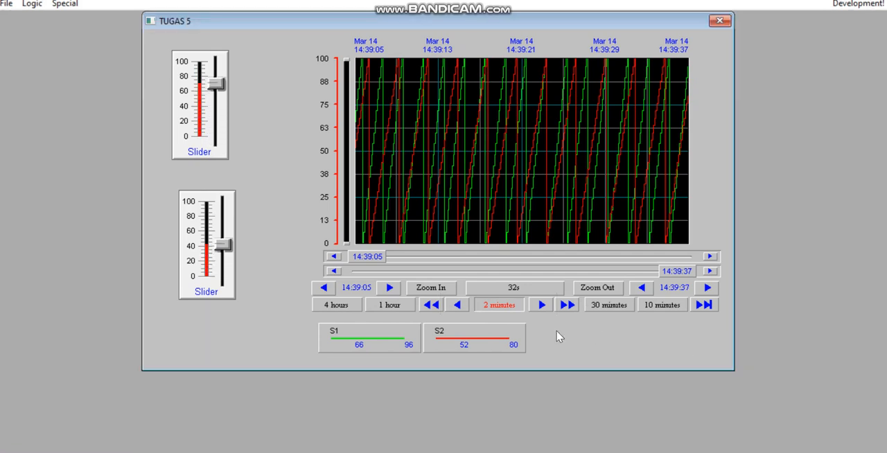
{"action": "left_click", "coordinate": [430, 305]}
{"action": "left_click", "coordinate": [336, 304]}
{"action": "left_click", "coordinate": [390, 306]}
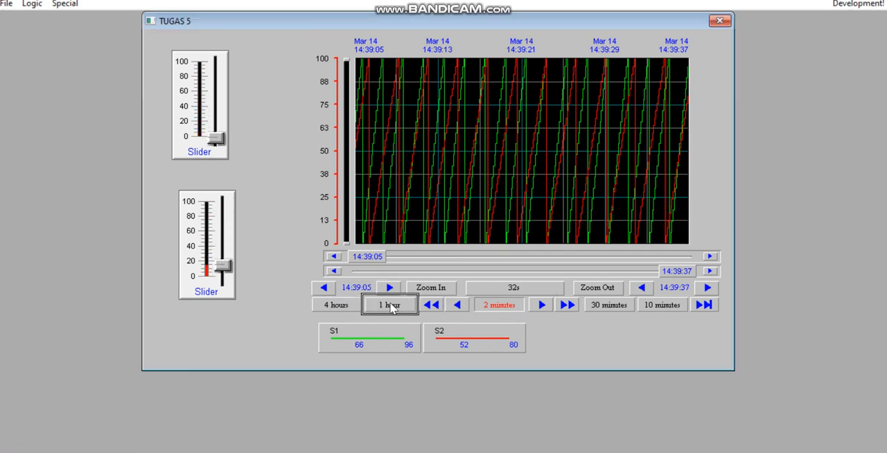
{"action": "left_click", "coordinate": [609, 305]}
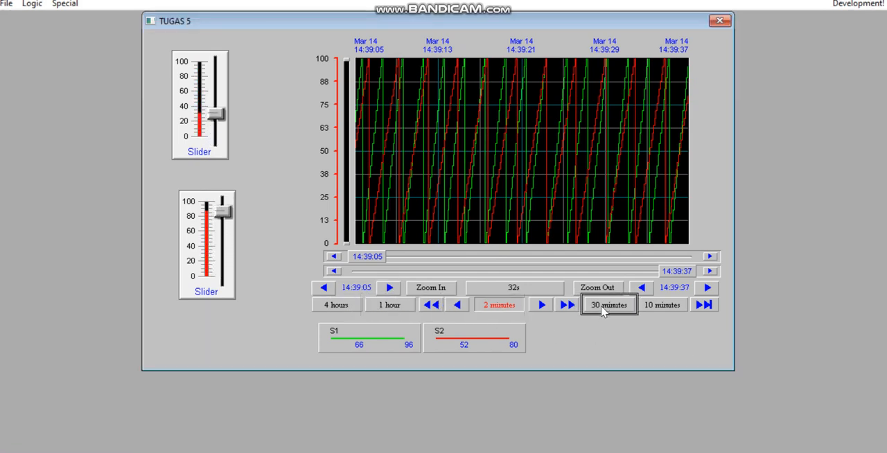
{"action": "left_click", "coordinate": [522, 306]}
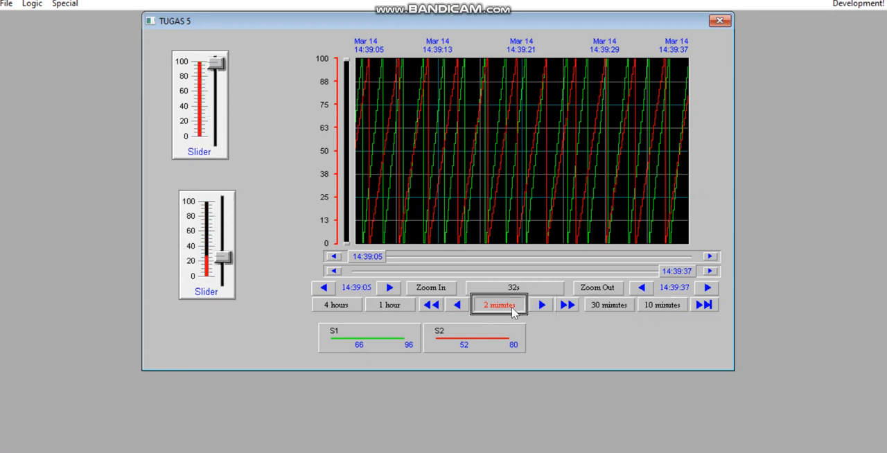
{"action": "left_click", "coordinate": [542, 307]}
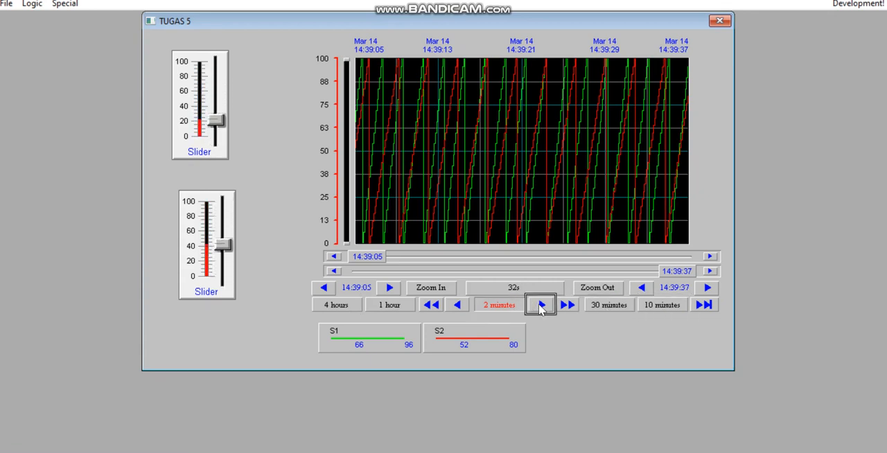
{"action": "left_click", "coordinate": [431, 306]}
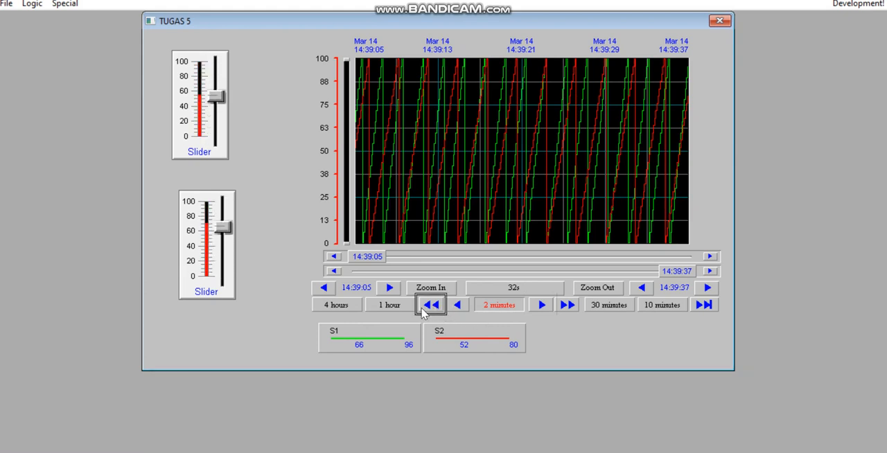
- Set the trend's scroll increment to 1 hour, scroll back to a 12:39:05 start time, and return forward to 14:39:05
{"action": "left_click", "coordinate": [406, 308]}
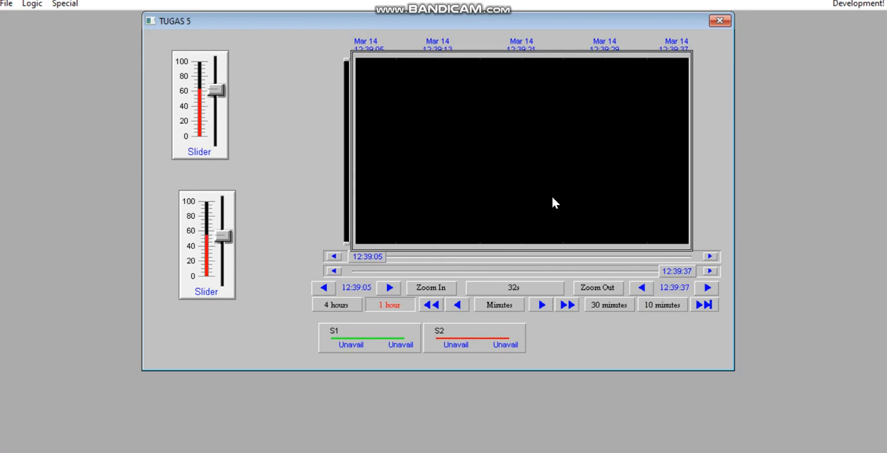
{"action": "left_click", "coordinate": [432, 306]}
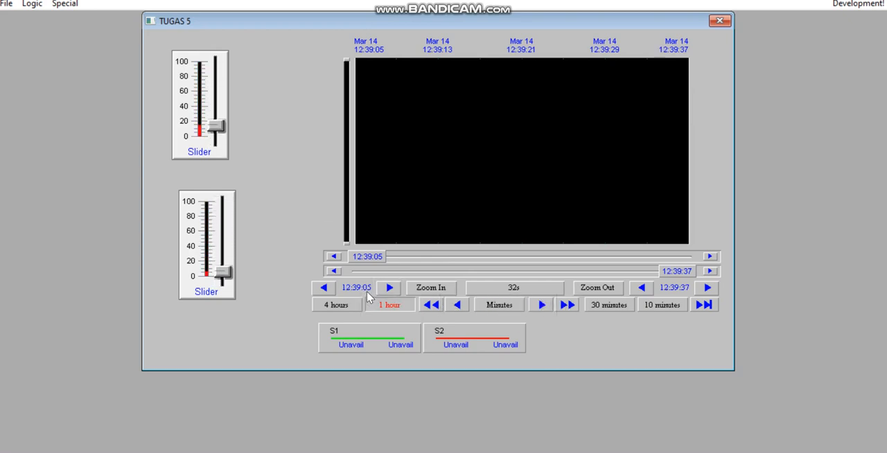
{"action": "left_click", "coordinate": [567, 306]}
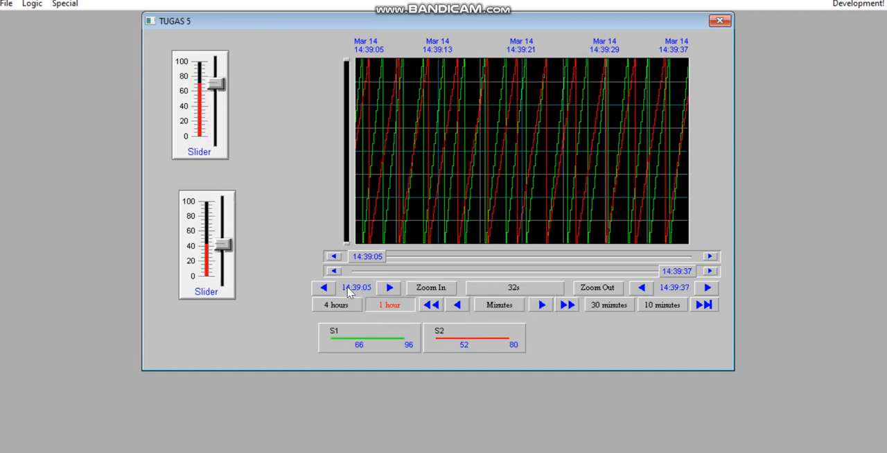
- Zoom out the trend to a span of 8m 32s and advance its end time by one hour to 15:43:37
{"action": "left_click", "coordinate": [609, 291]}
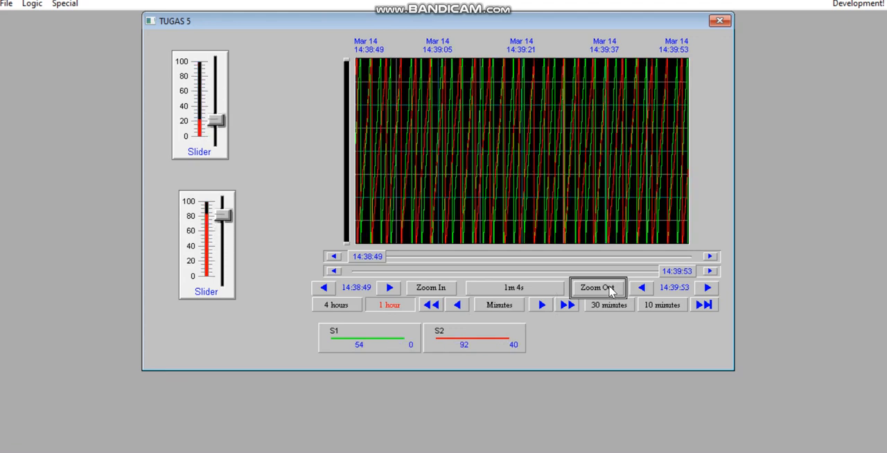
{"action": "left_click", "coordinate": [609, 292]}
{"action": "left_click", "coordinate": [609, 292]}
{"action": "left_click", "coordinate": [609, 292]}
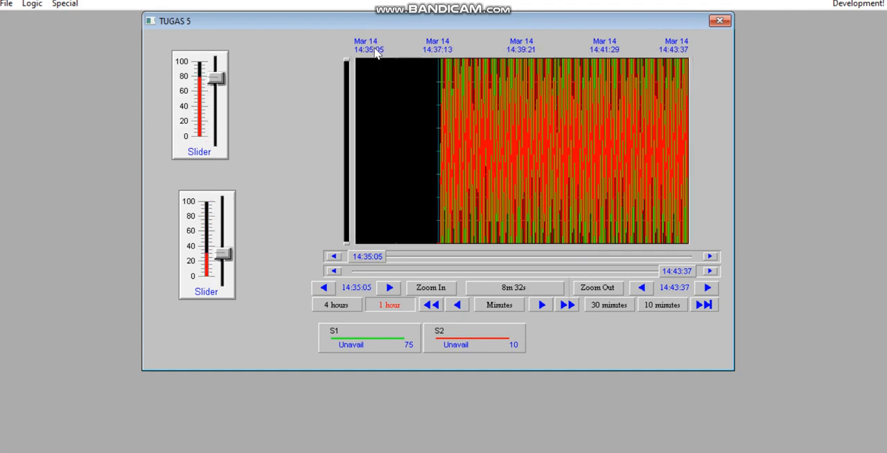
{"action": "left_click", "coordinate": [709, 289]}
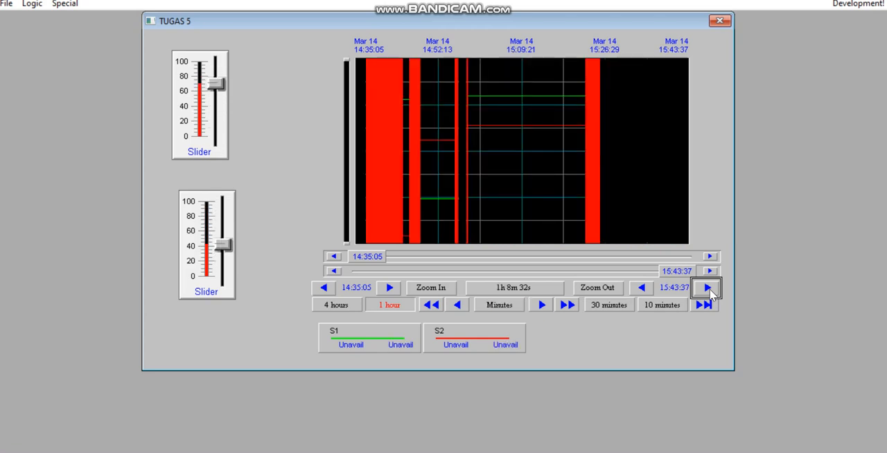